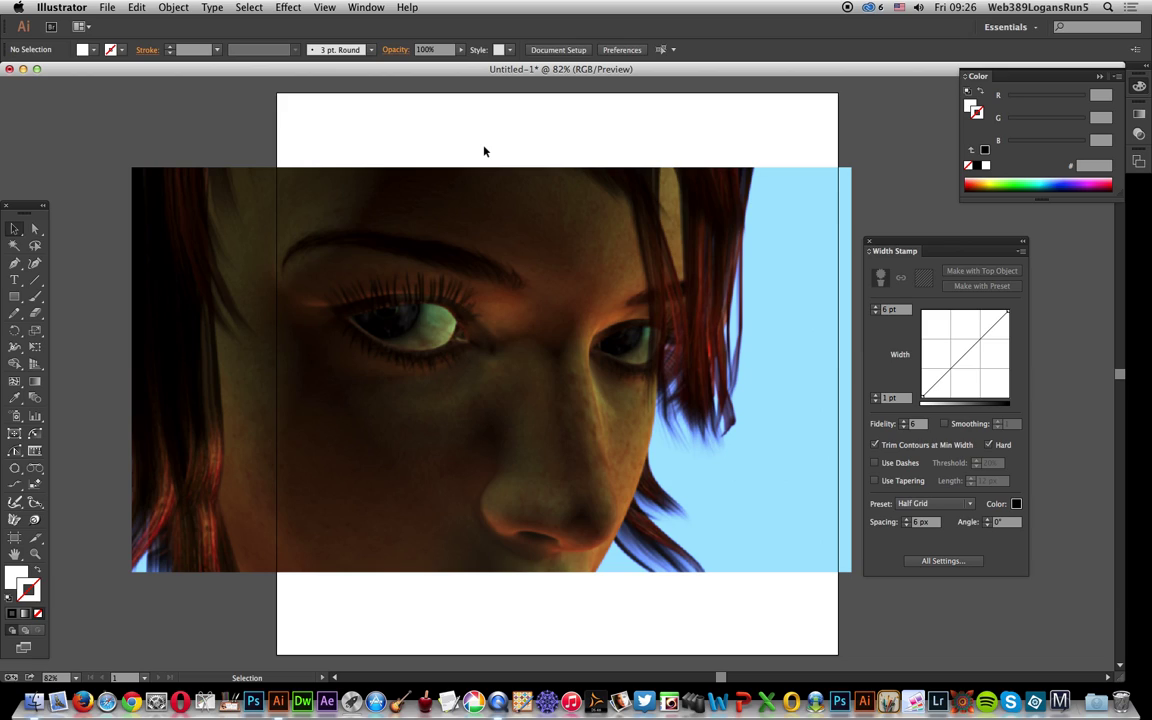
Select the placed sat3.tif portrait photo group
click(476, 230)
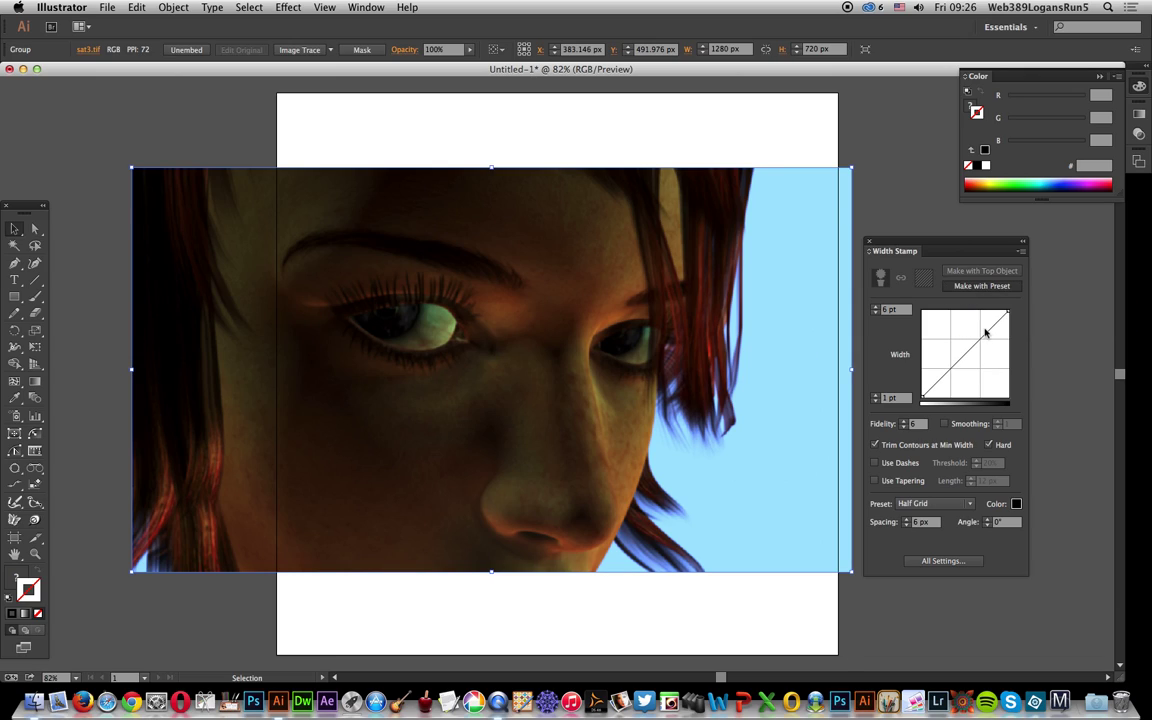
Apply the Half Grid width stamp to the portrait with 12 px line spacing
click(981, 286)
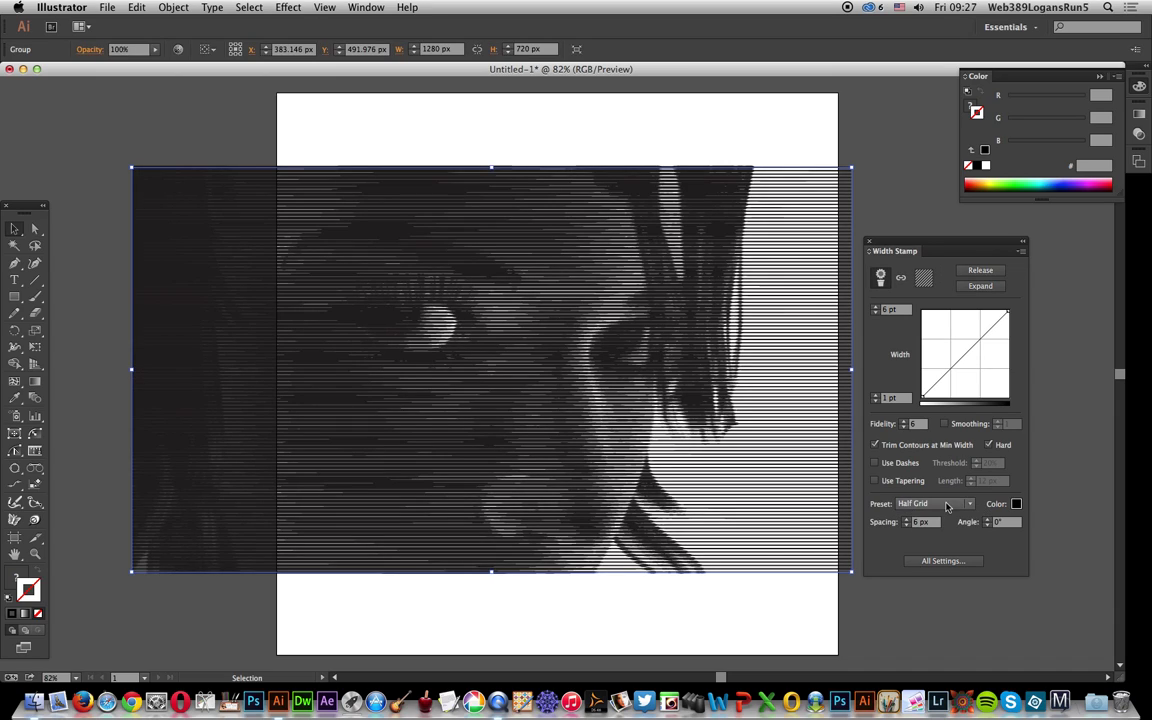
double_click(926, 521)
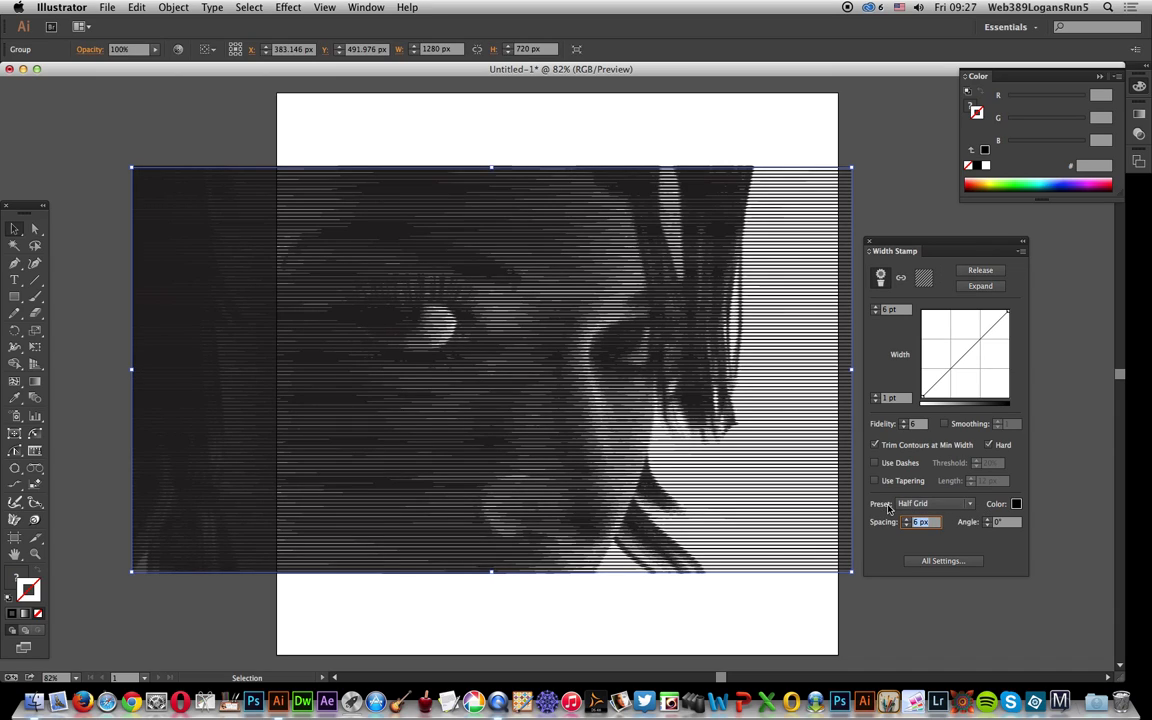
text(12)
key(Tab)
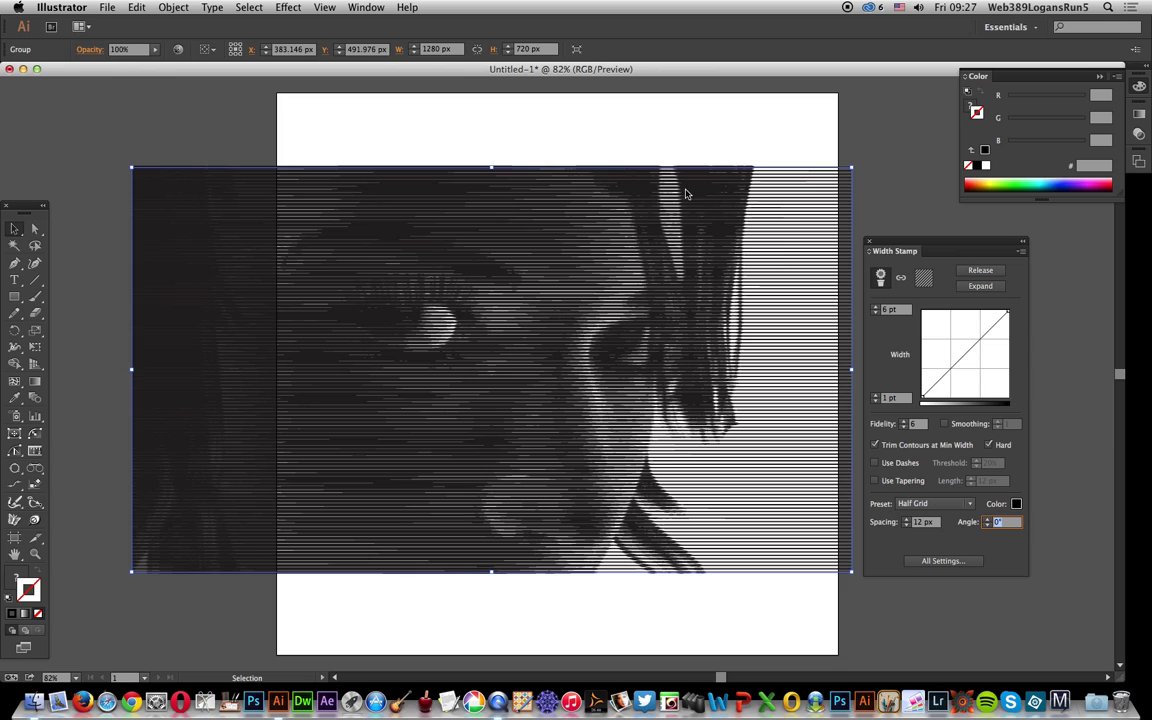
key(Tab)
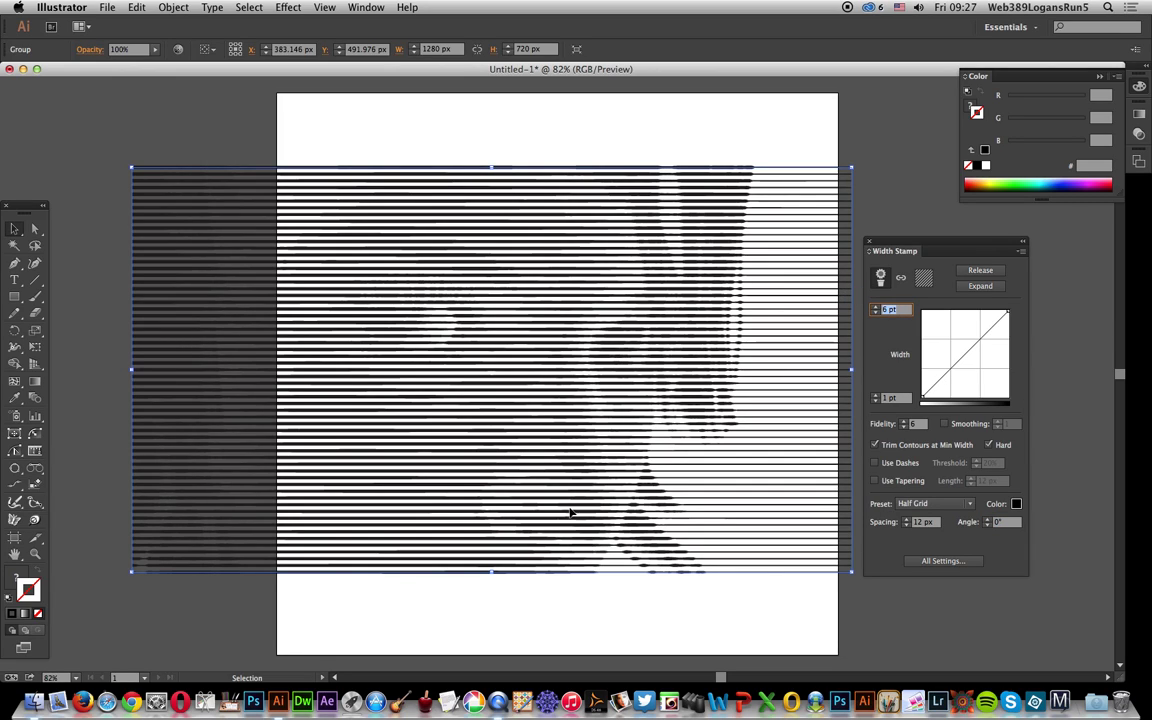
Set the maximum line width to 12 pt and reshape the width curve into a dip
text(12)
key(Tab)
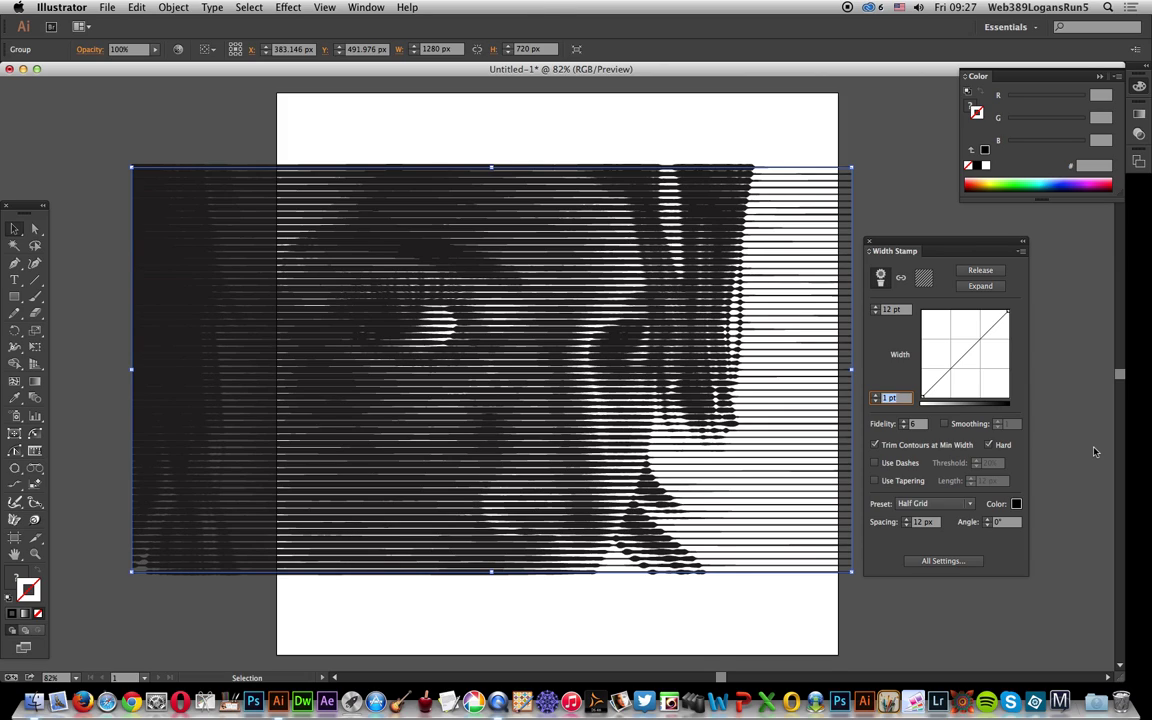
drag(957, 368, 959, 345)
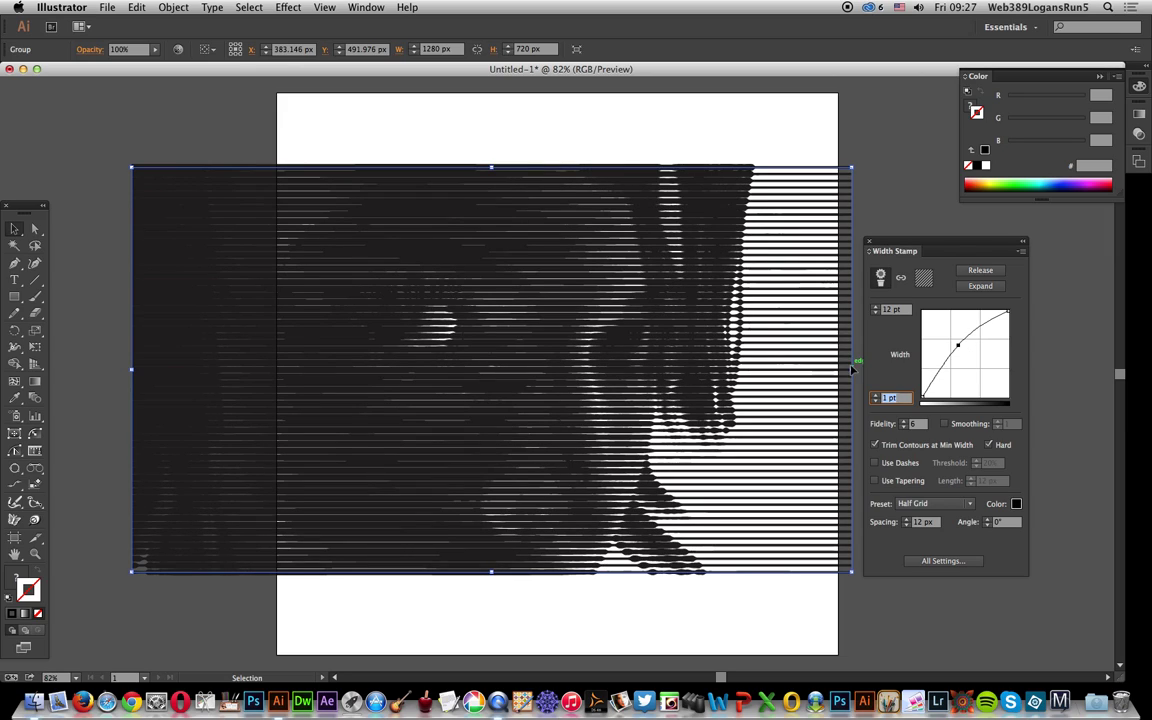
drag(978, 330, 983, 370)
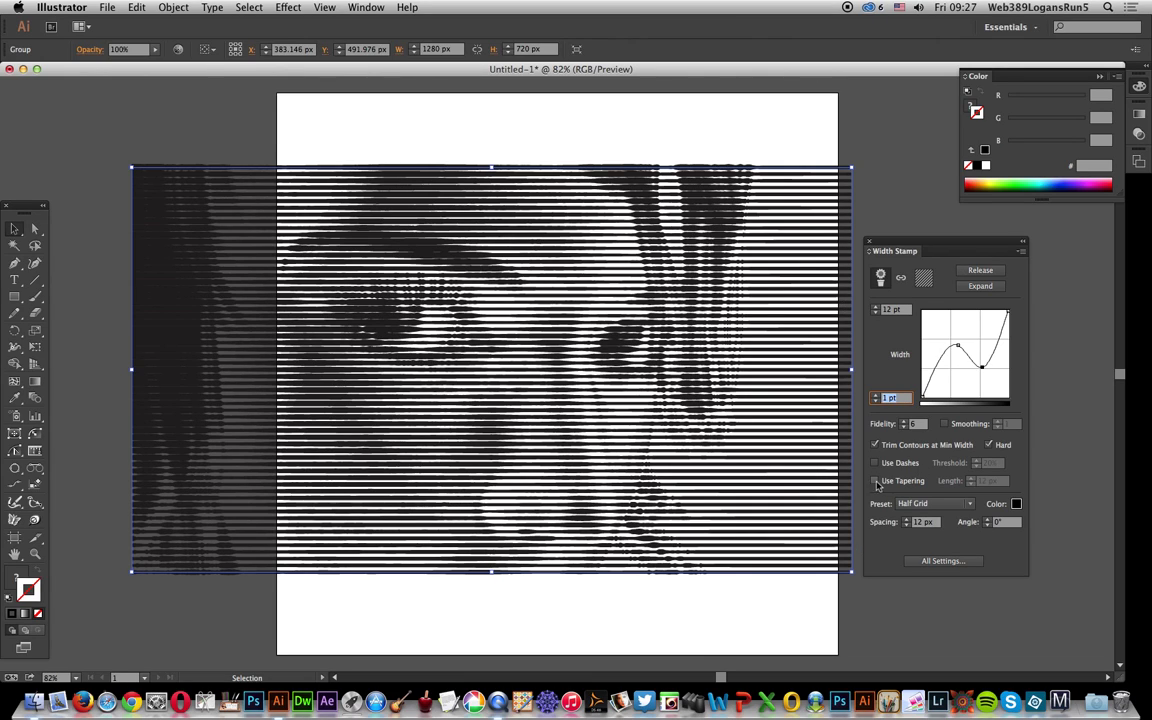
Enable tapering on the line ends with a 300 px taper length
click(876, 483)
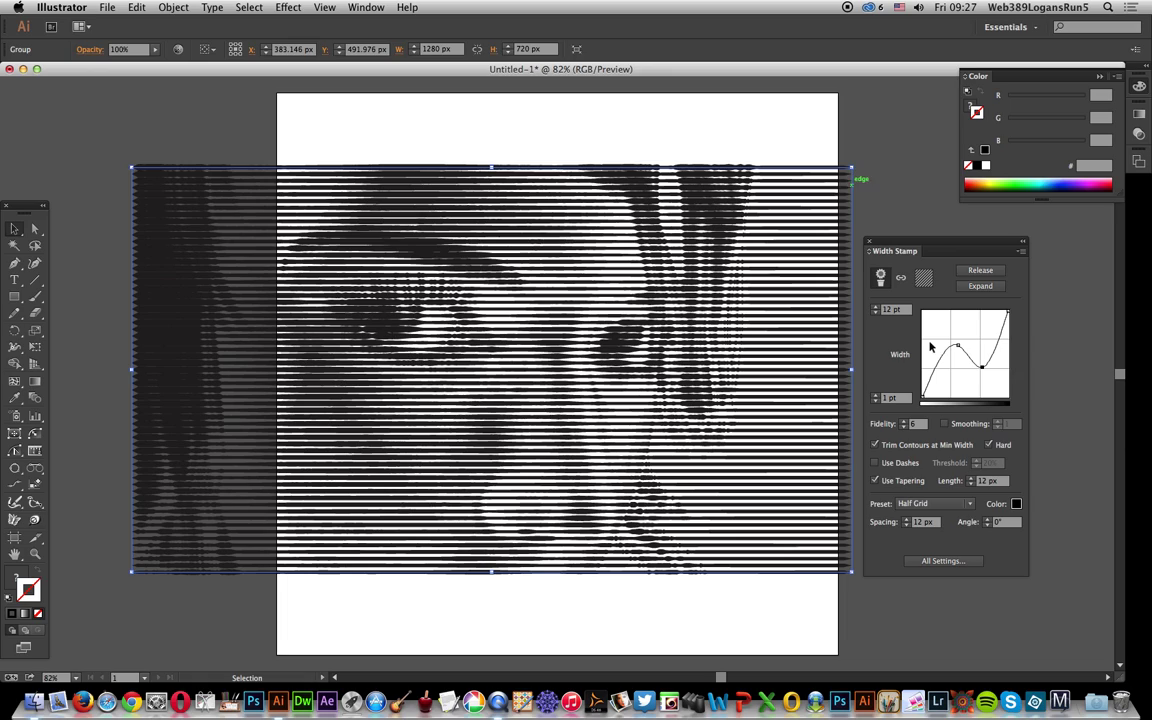
click(968, 482)
text(200)
key(Tab)
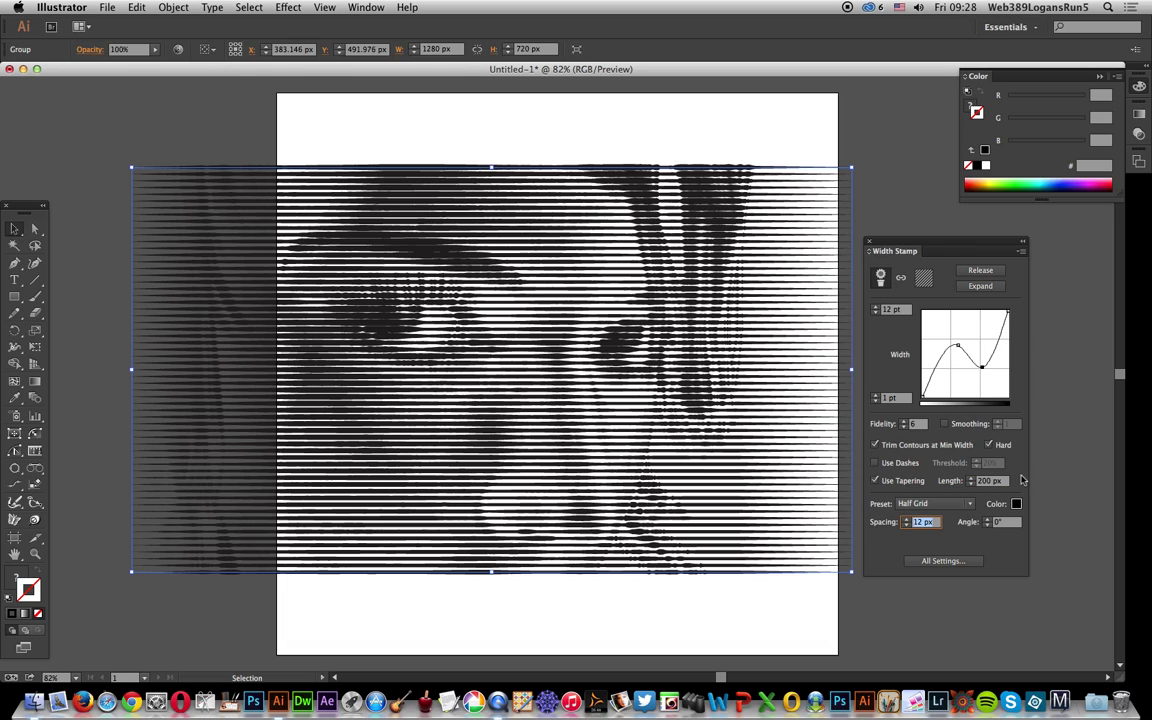
key(shift+Tab)
text(300)
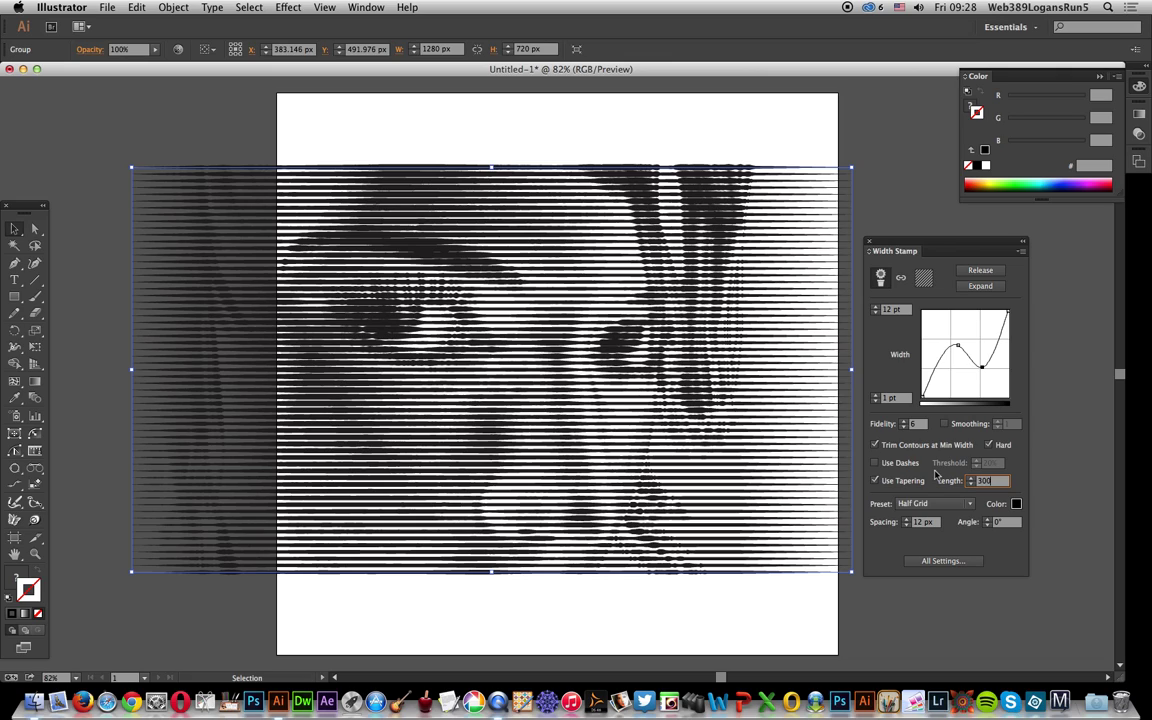
key(Tab)
key(Tab)
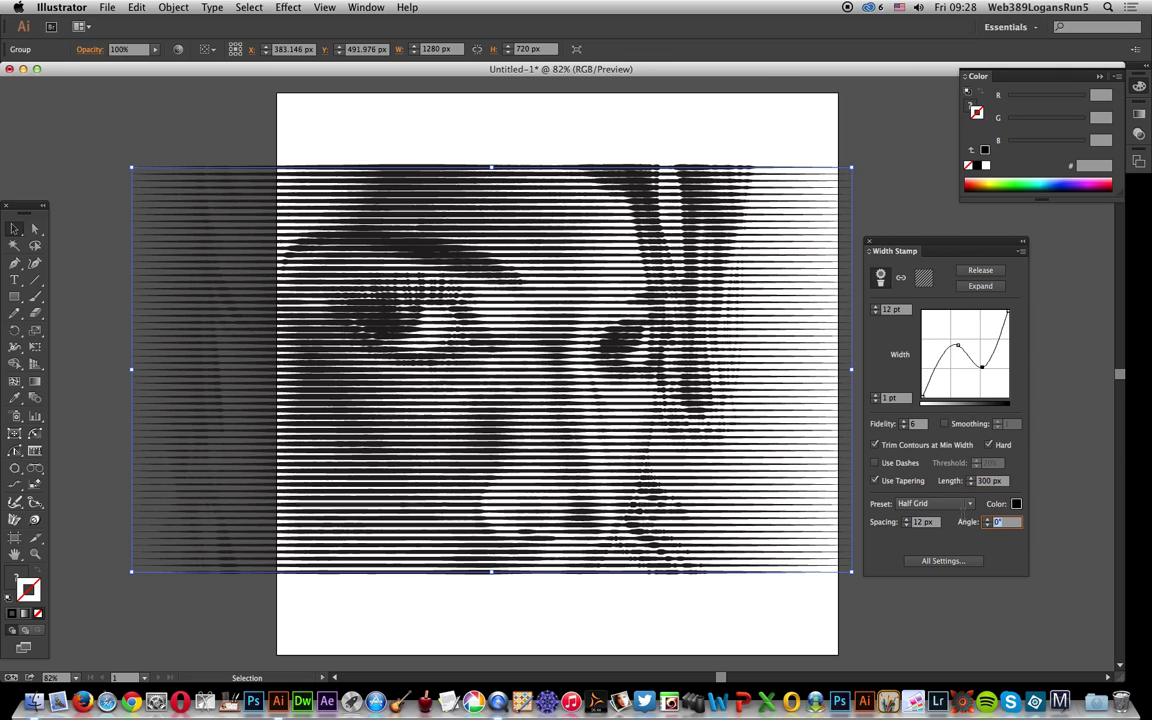
Angle the lines at 45°, compare without tapering, and lower the width curve's middle point
text(45)
key(Tab)
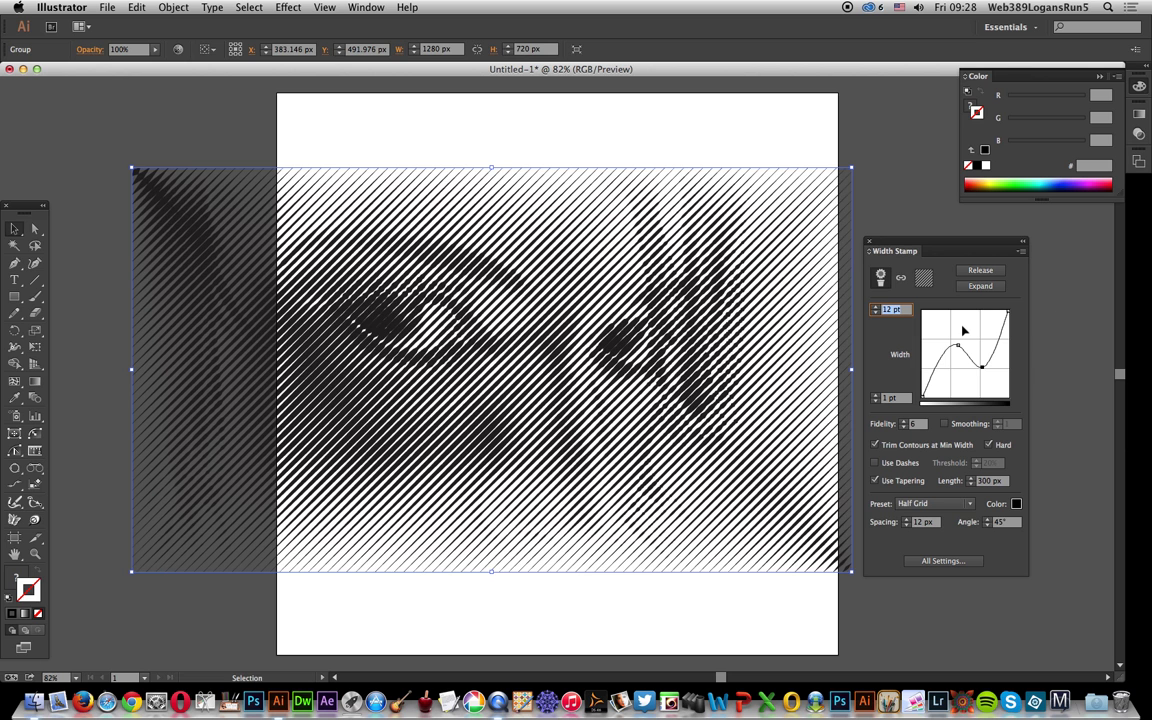
click(876, 481)
click(877, 481)
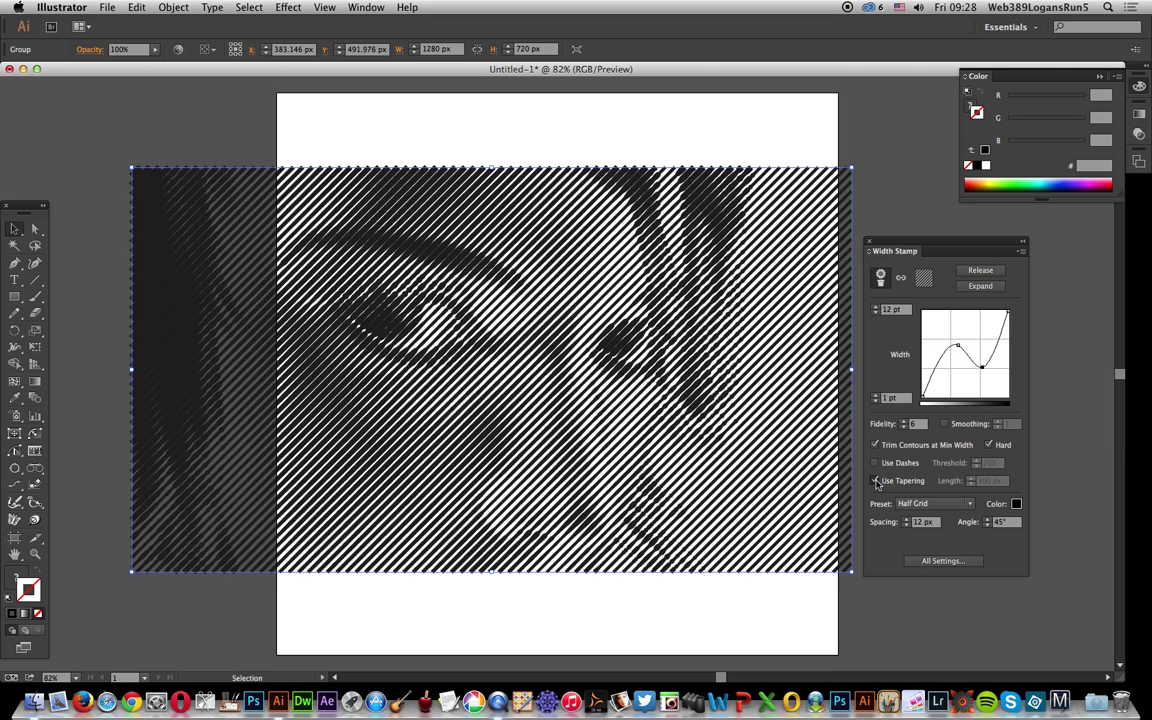
click(877, 481)
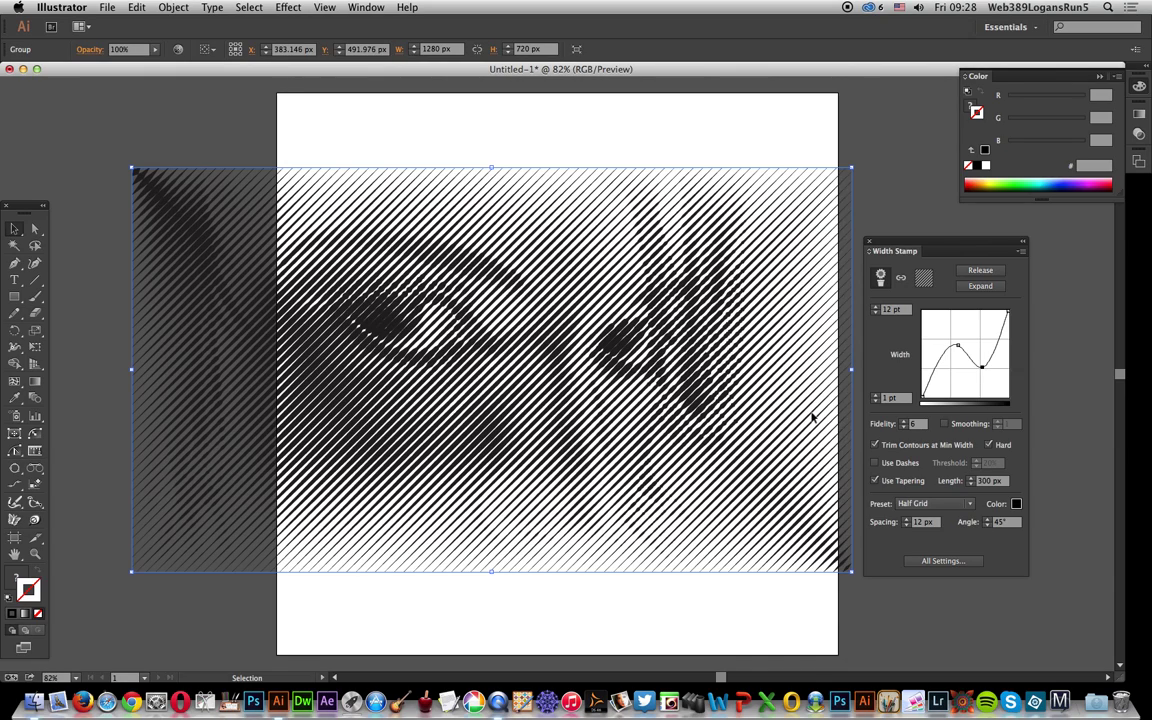
drag(957, 346, 952, 369)
Try the Grid preset, then switch the stamp pattern to the Waves preset
click(940, 506)
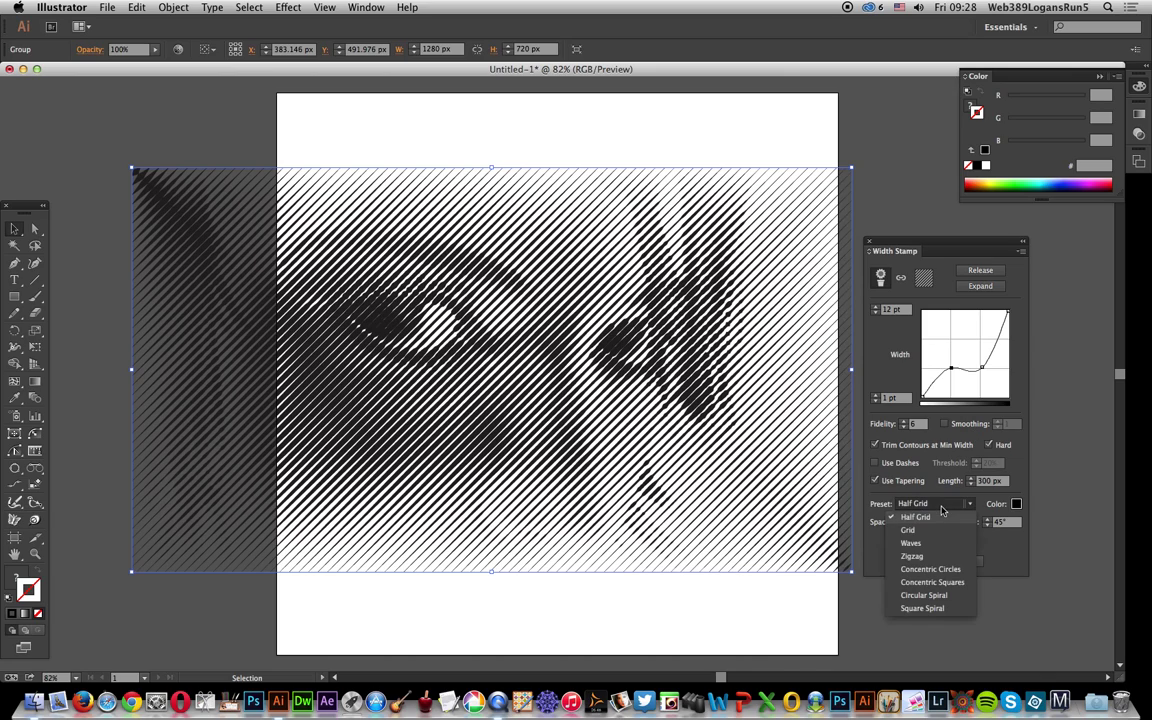
click(925, 530)
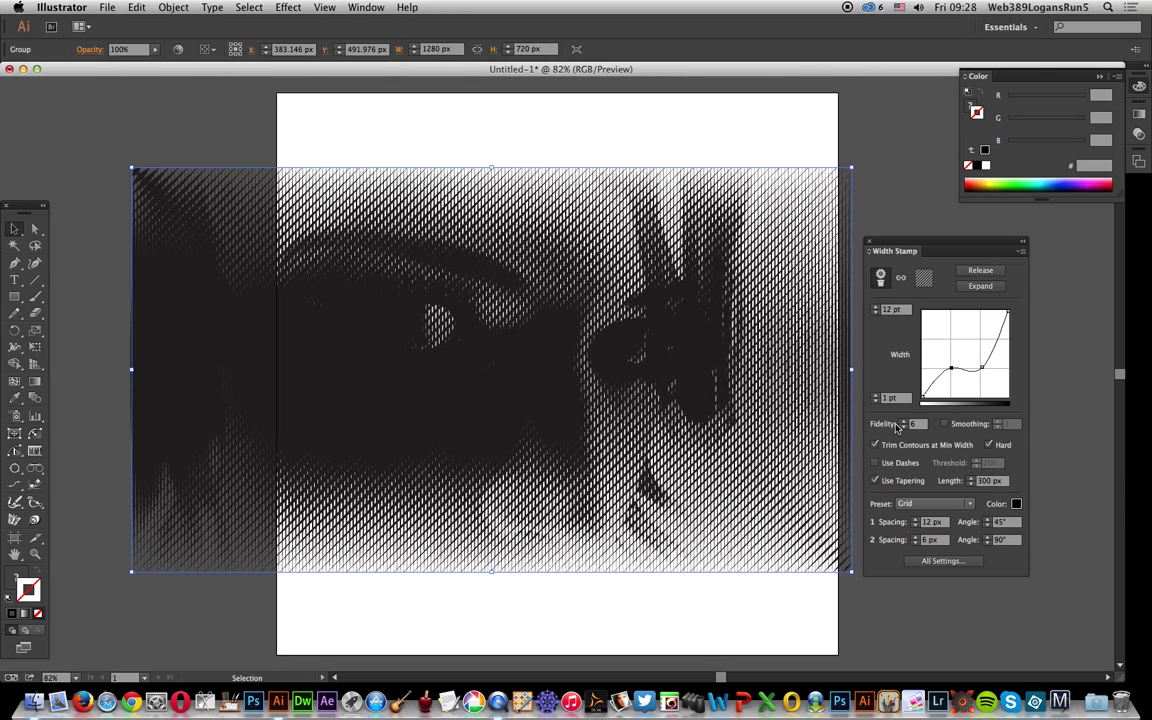
key(Tab)
click(935, 505)
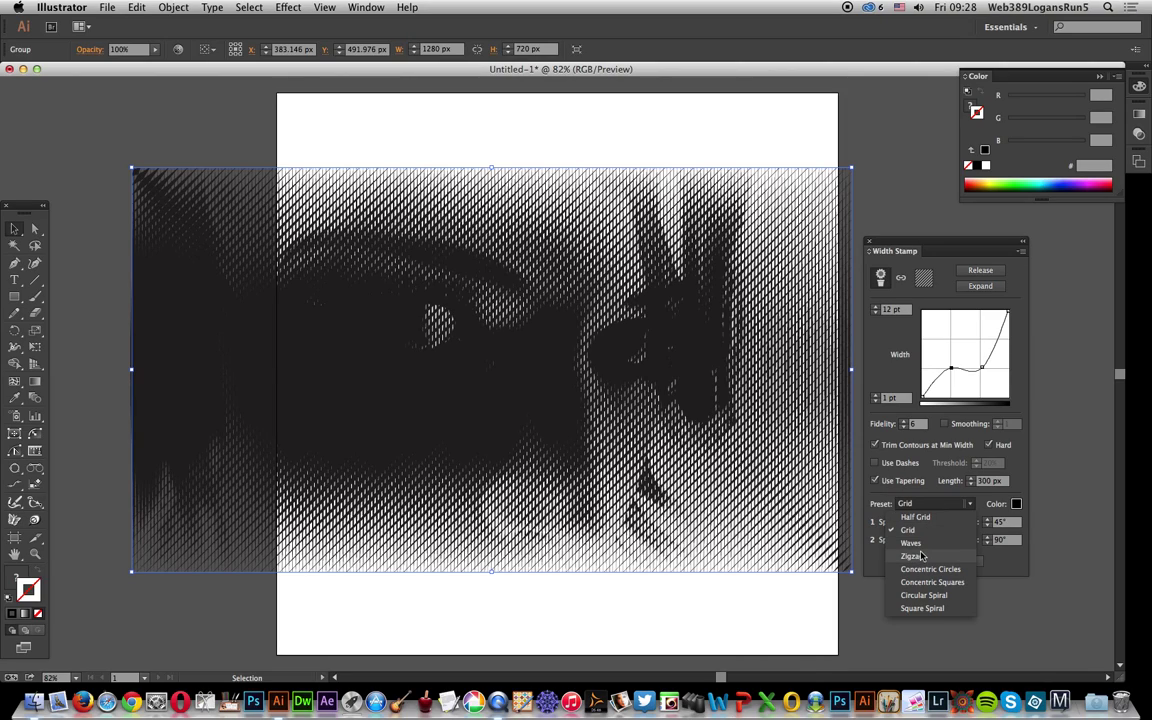
click(915, 543)
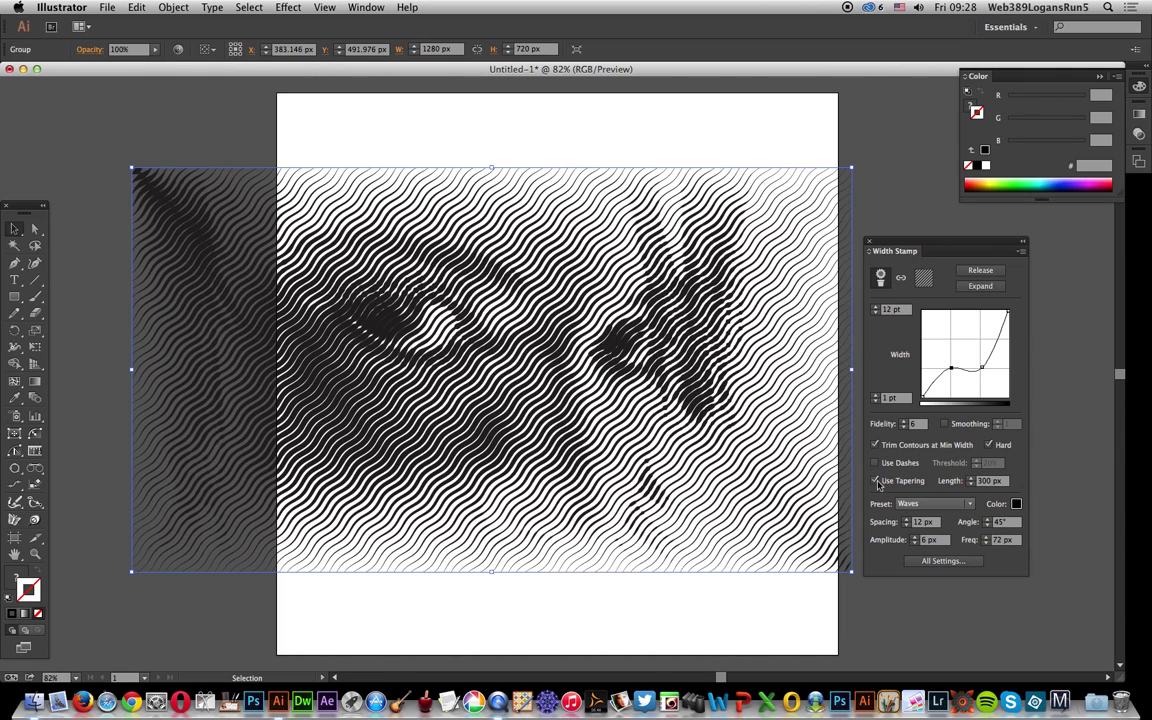
Set the wave lines' minimum width to 4 pt, with tapering re-enabled
click(876, 481)
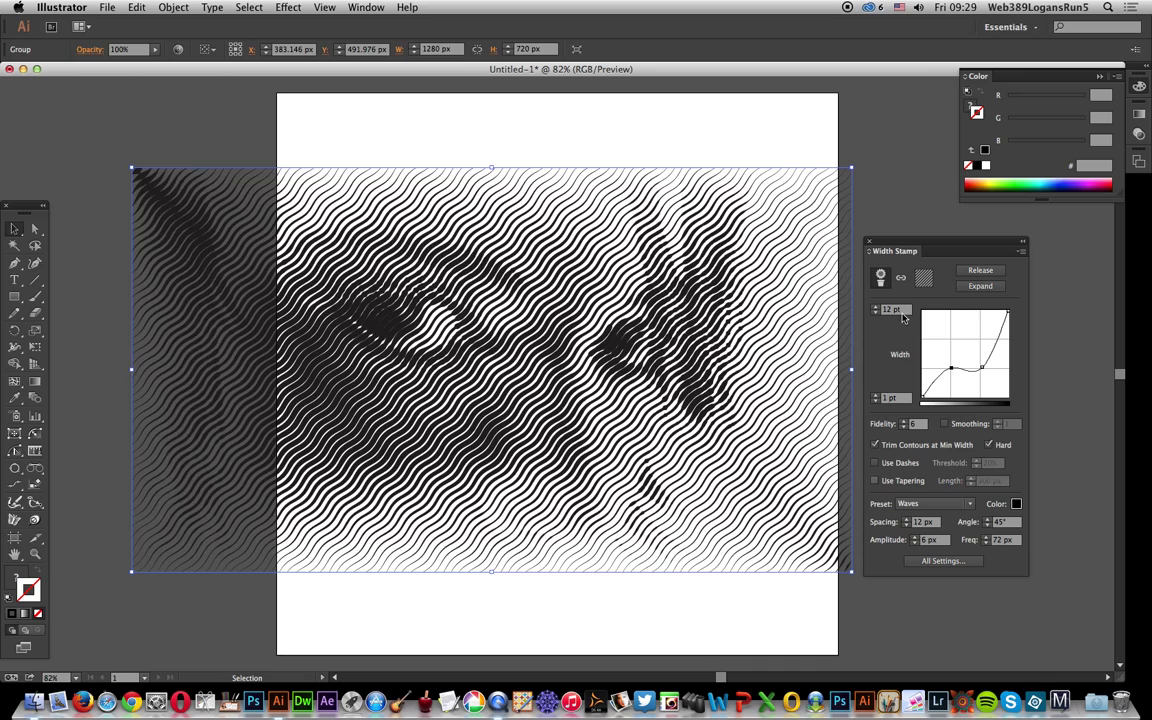
key(Tab)
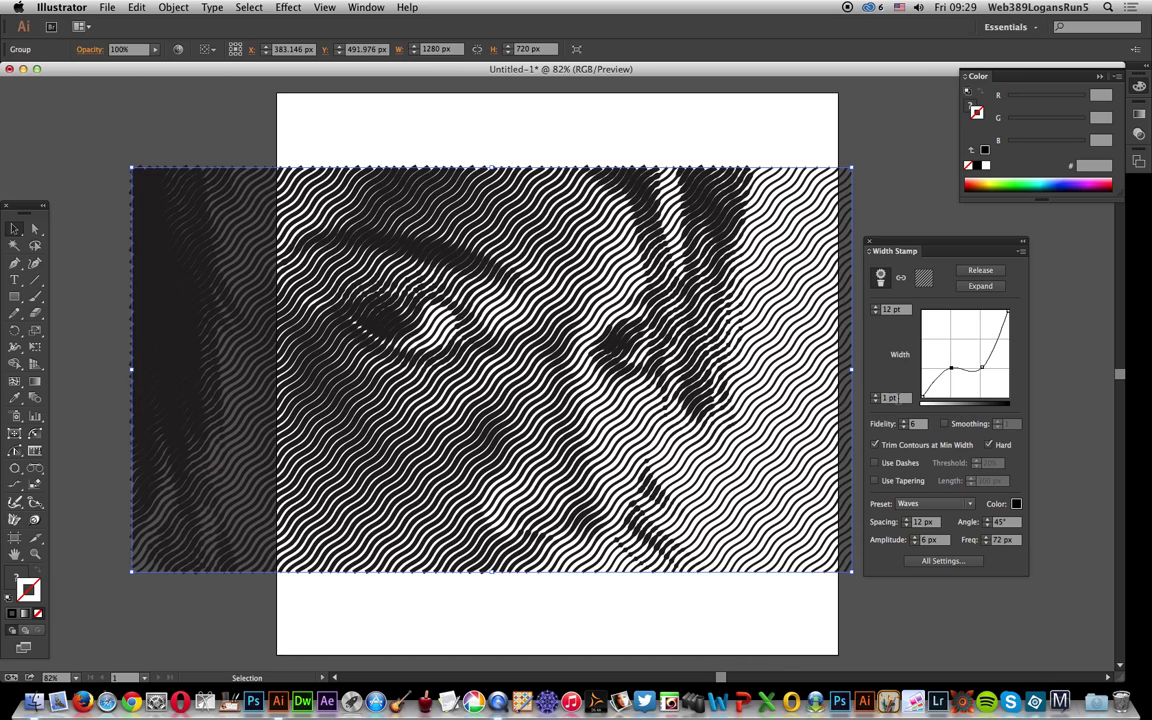
click(891, 398)
text(4)
key(Tab)
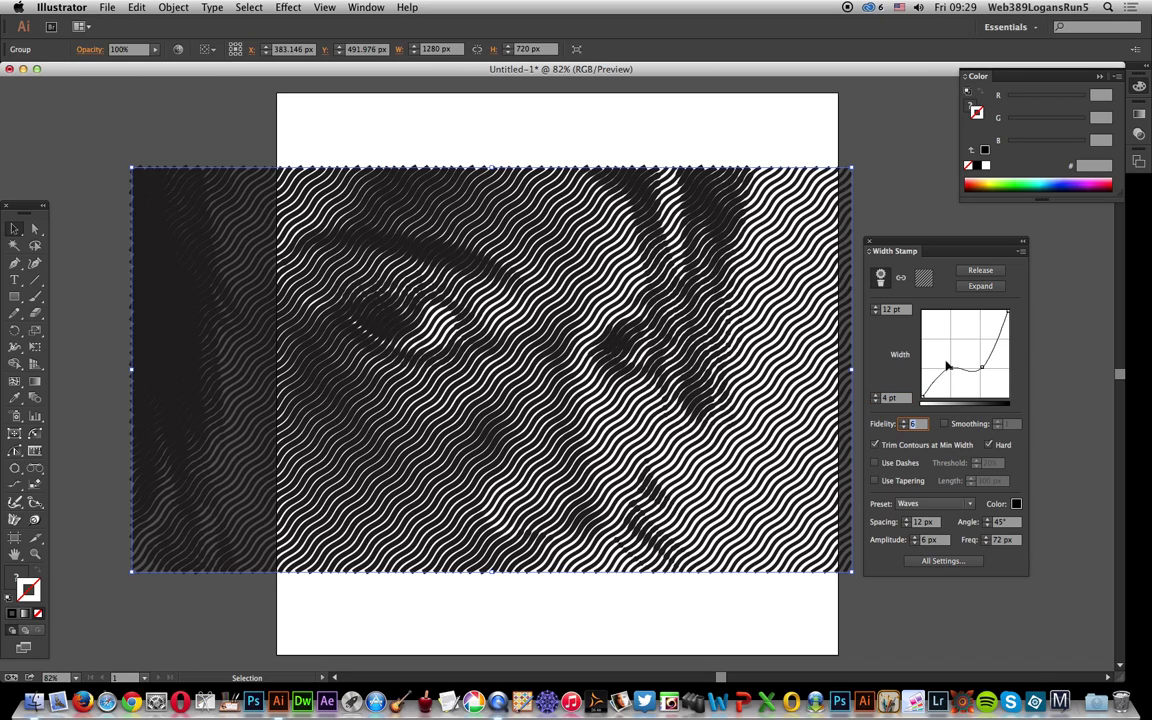
click(875, 481)
click(876, 482)
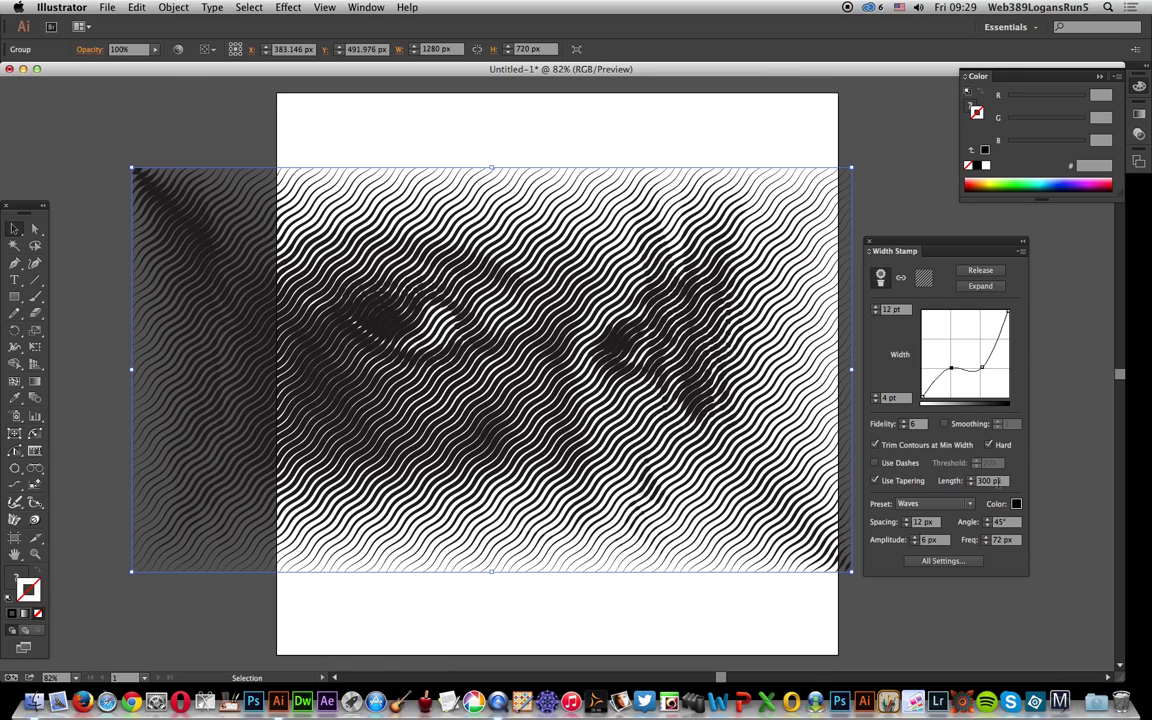
Switch to the Concentric Squares preset with tapering on and a 100 px taper length
click(935, 504)
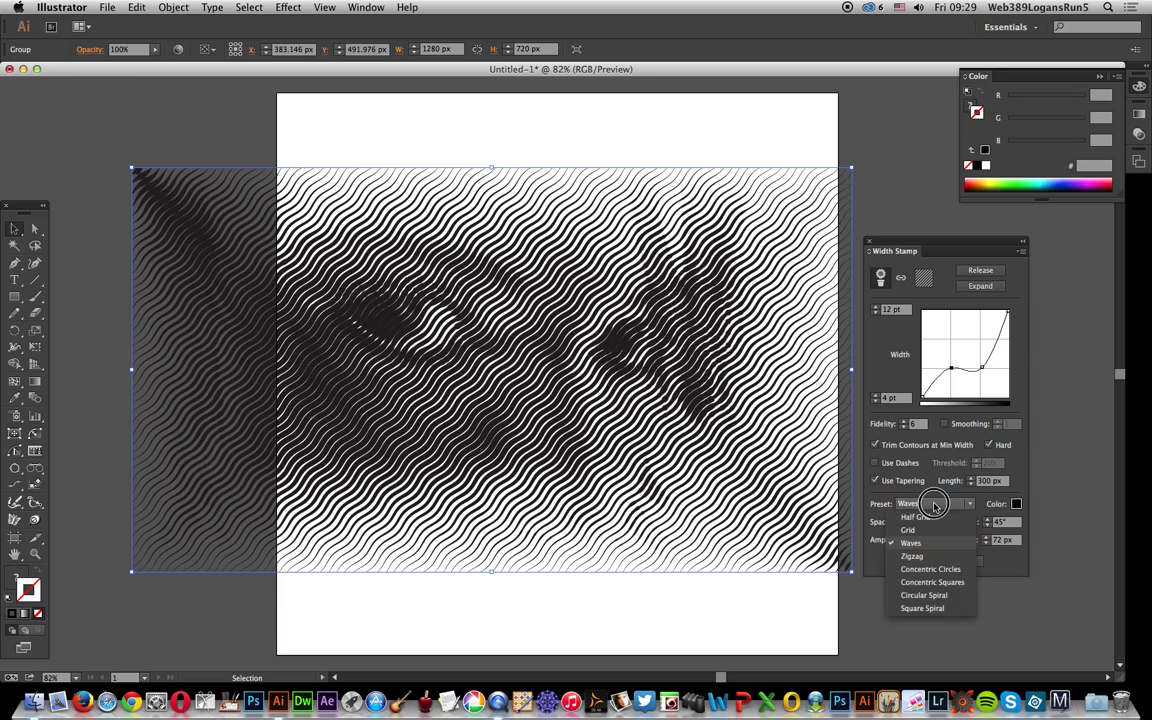
click(932, 582)
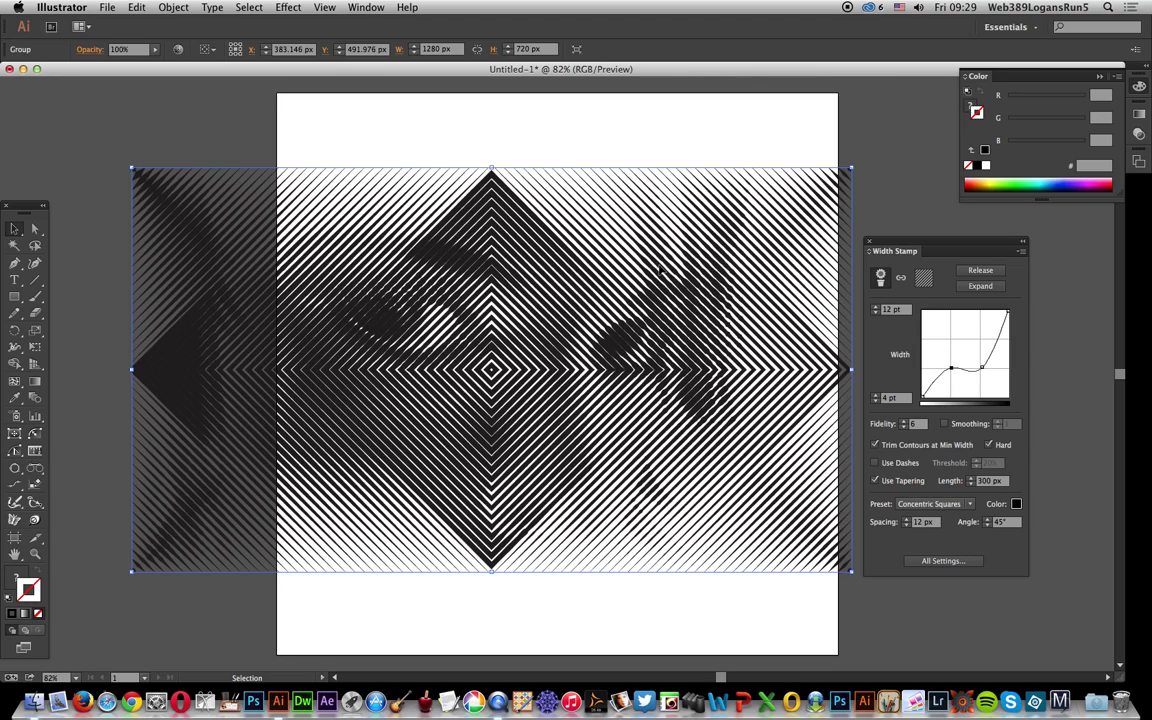
click(875, 482)
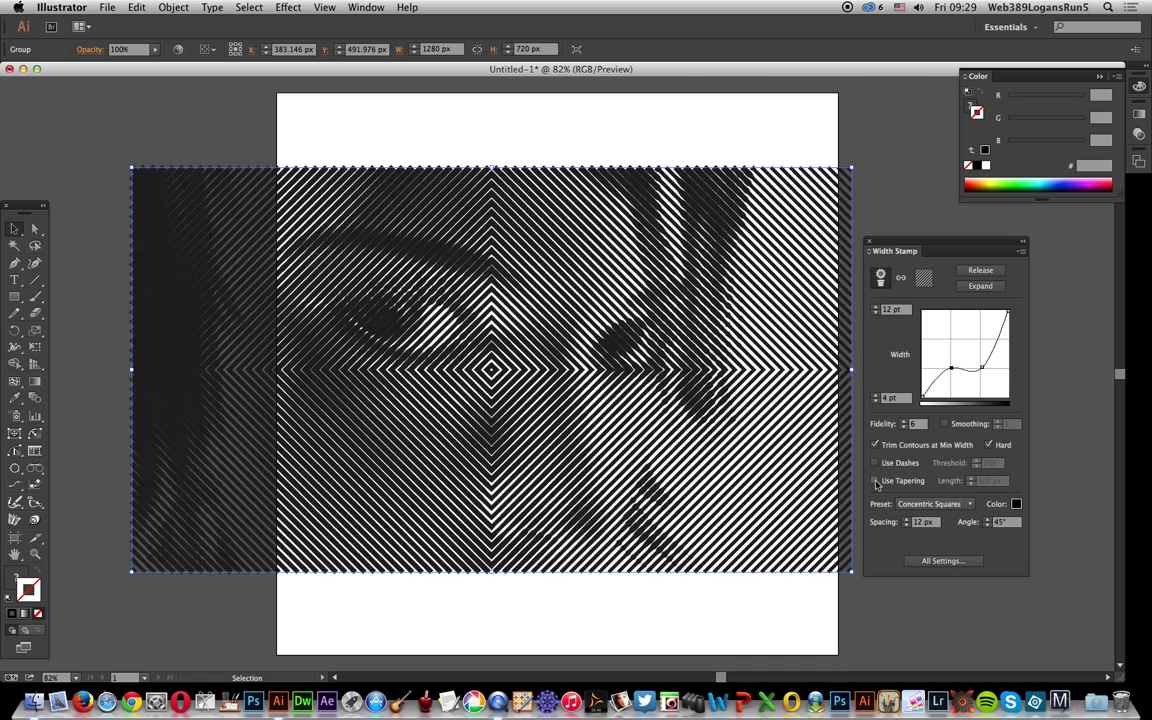
click(876, 482)
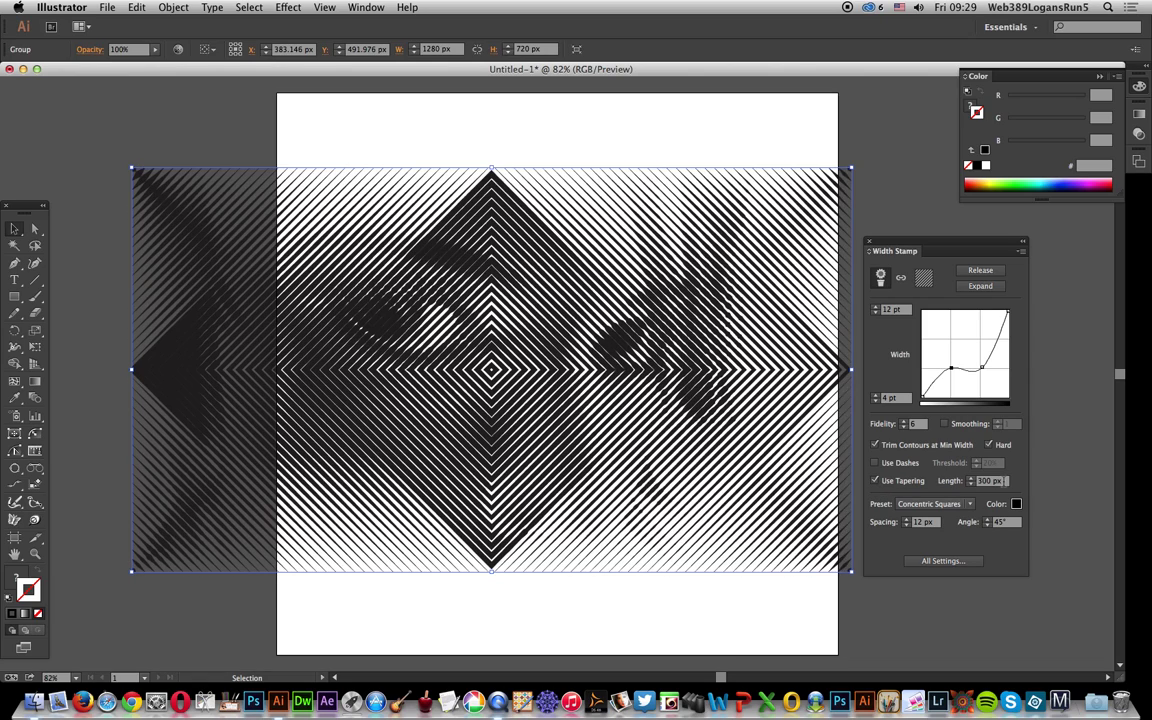
click(968, 481)
text(100)
key(Tab)
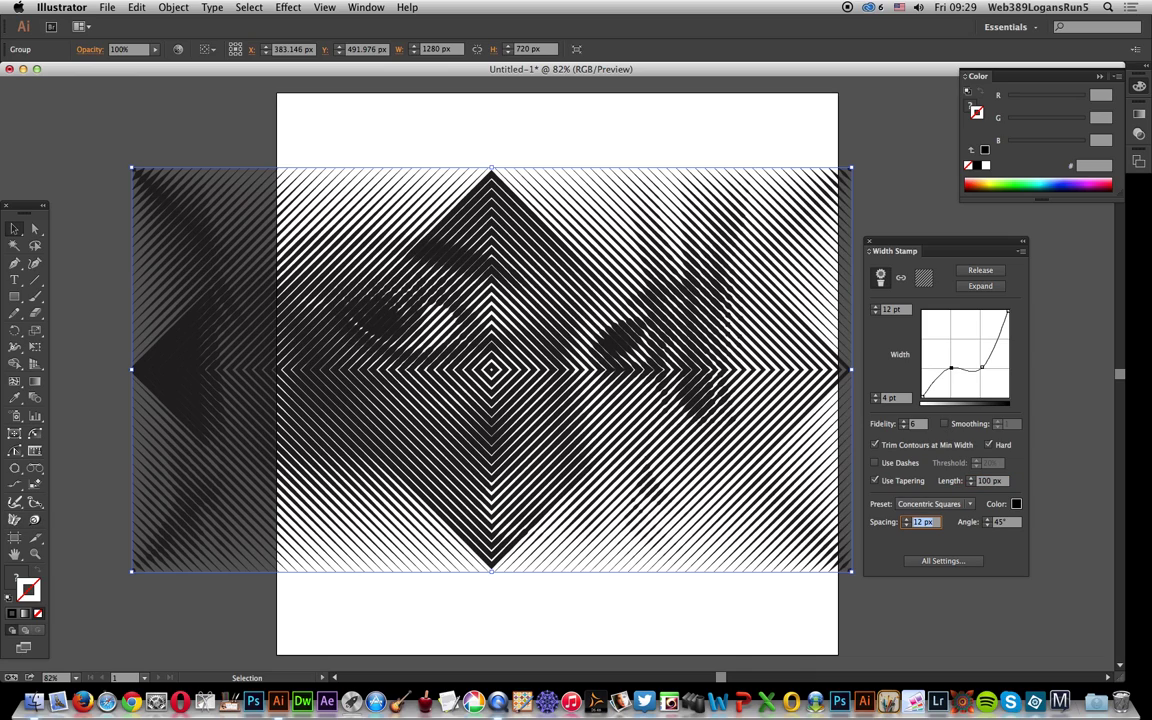